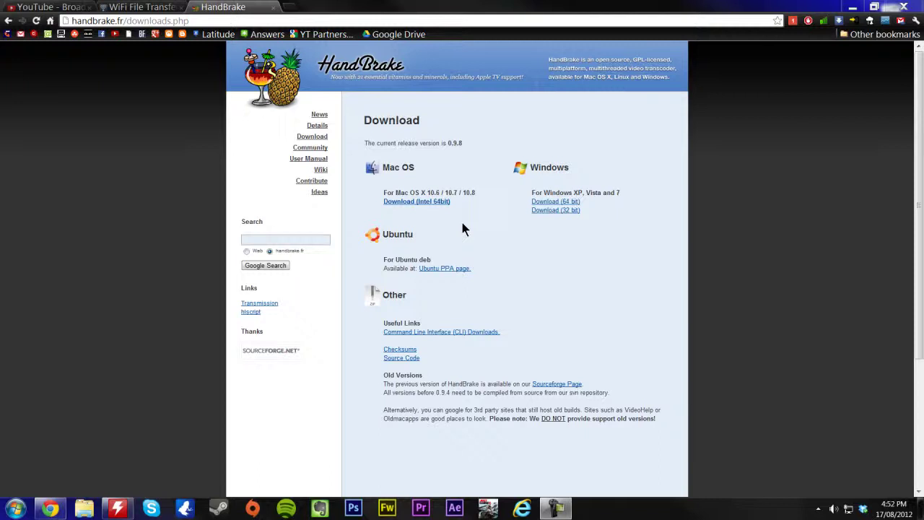
# Step: Go to the handbrake.fr Download page listing version 0.9.8 for Mac OS, Windows and Ubuntu
pyautogui.click(323, 137)
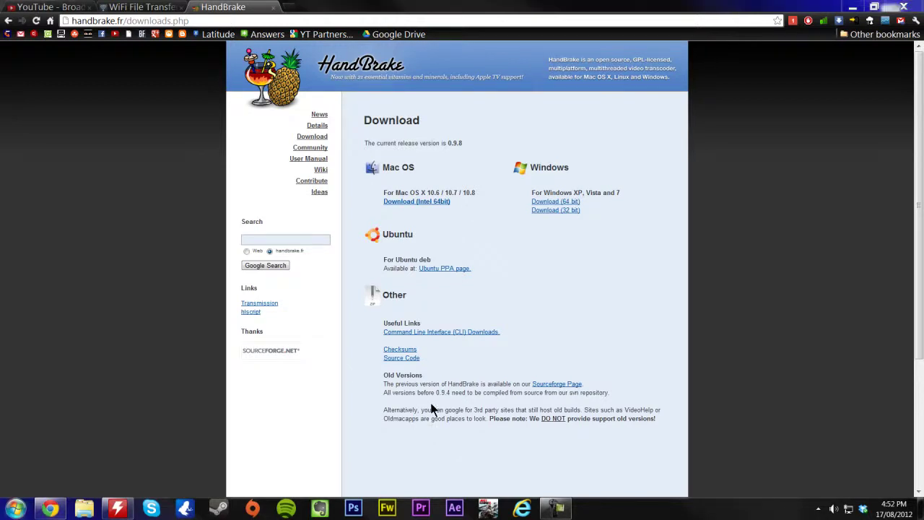
# Step: Launch HandBrake from Windows search by typing 'hand', then show the Source options
pyautogui.press('super')
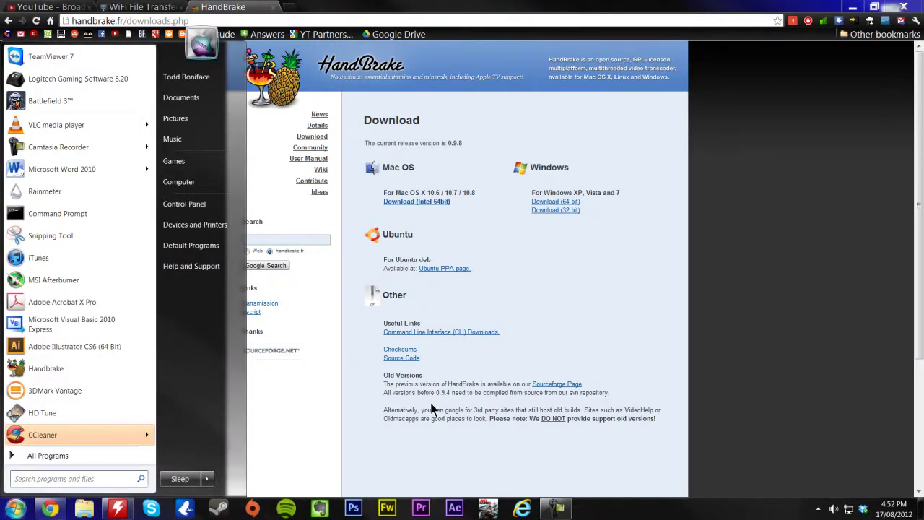
pyautogui.write('hand')
pyautogui.press('Return')
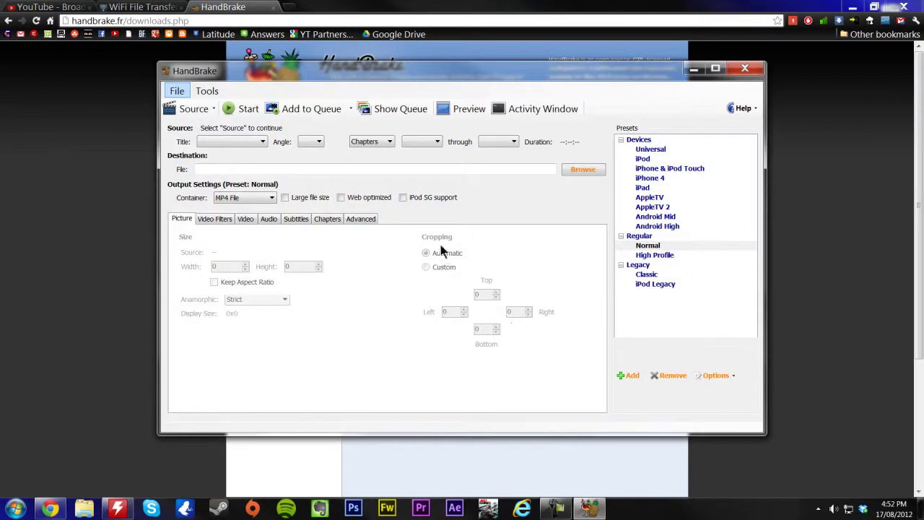
pyautogui.click(207, 111)
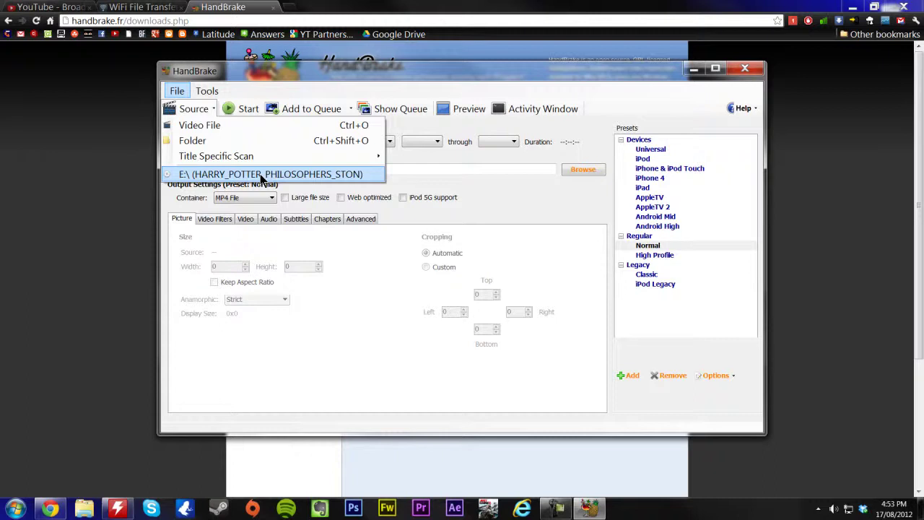
# Step: Load Sequence 02.avi from Documents\Video Editing\Premiere\Encoded Files as the source video
pyautogui.click(245, 126)
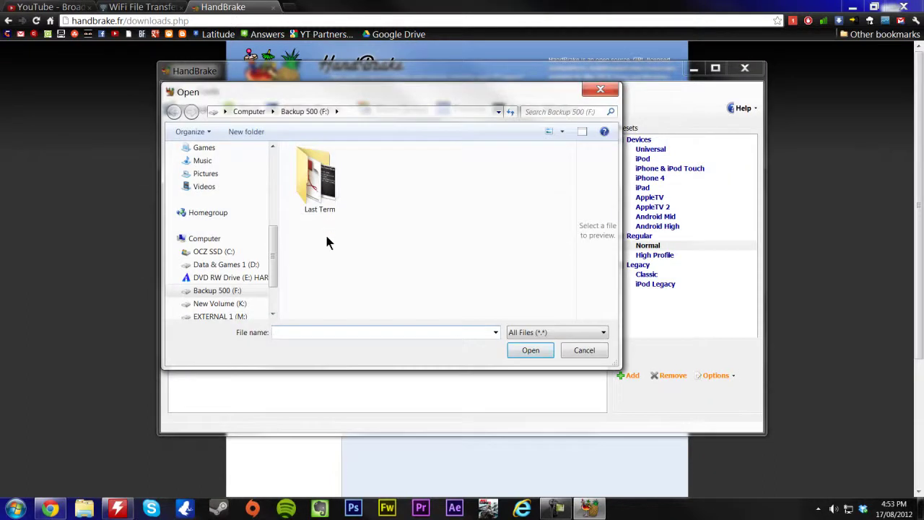
pyautogui.moveTo(273, 261); pyautogui.dragTo(278, 187)
pyautogui.click(234, 241)
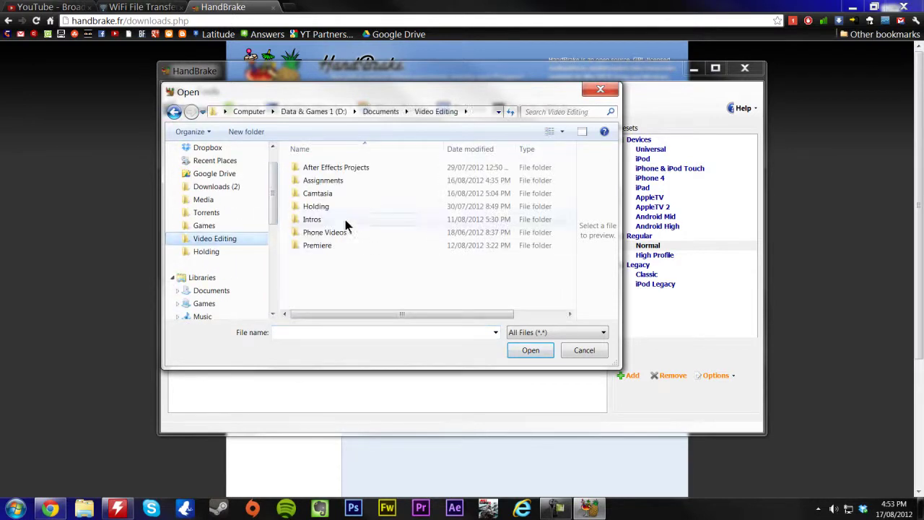
pyautogui.doubleClick(321, 245)
pyautogui.doubleClick(431, 195)
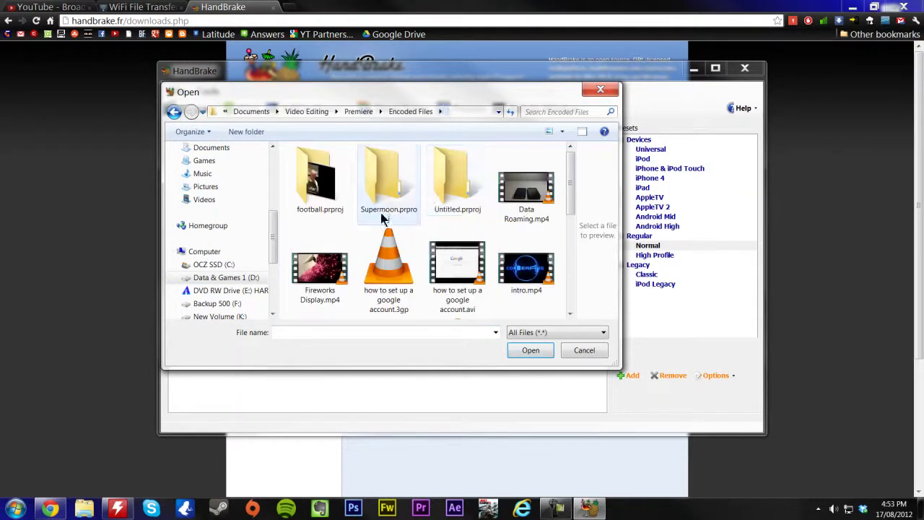
pyautogui.scroll(-1, 381, 206)
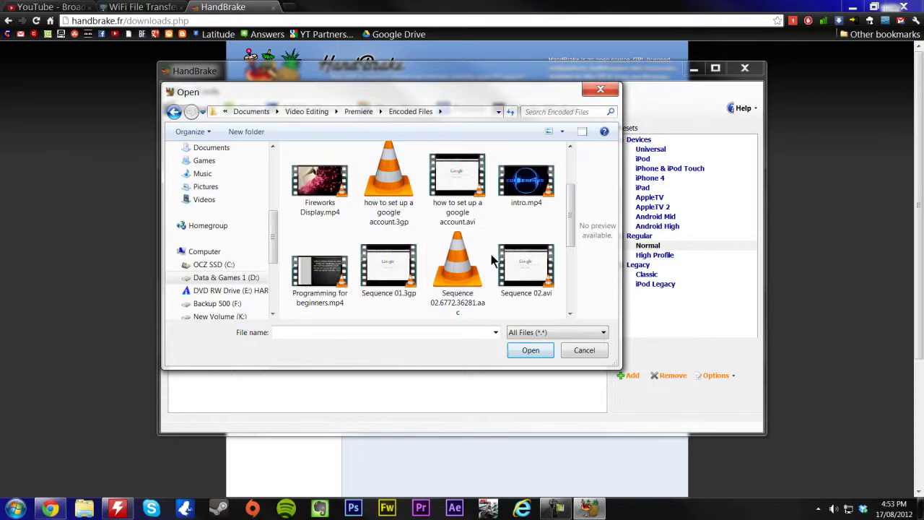
pyautogui.scroll(-2, 492, 253)
pyautogui.scroll(1, 492, 253)
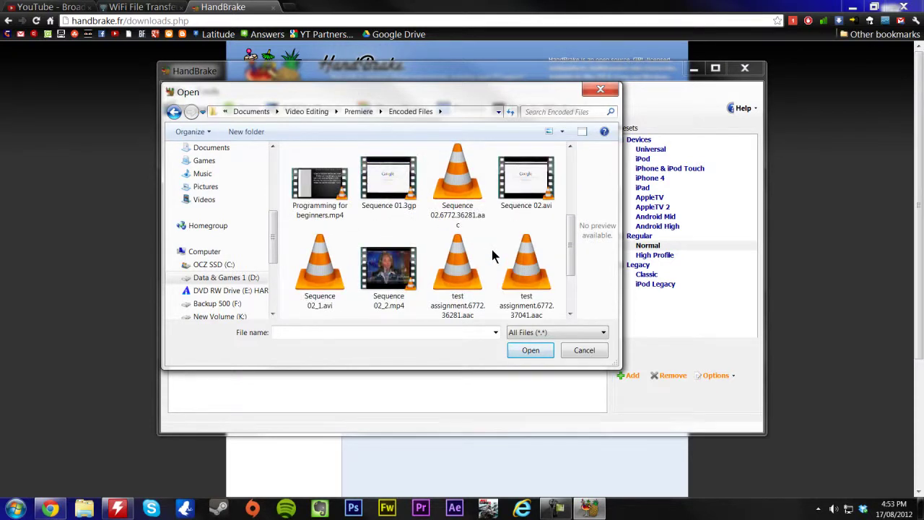
pyautogui.doubleClick(525, 198)
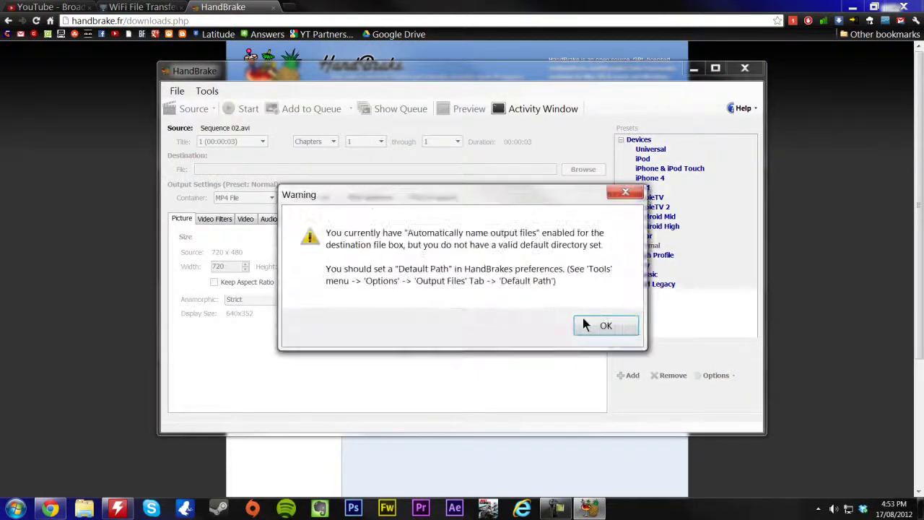
pyautogui.click(591, 329)
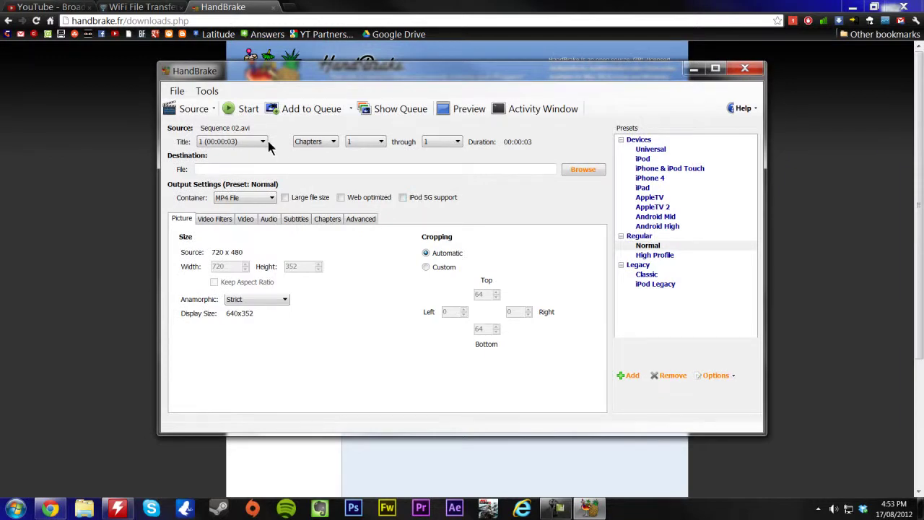
# Step: Try loading the 3gp video as the source and dismiss the 'no titles found' error
pyautogui.click(203, 114)
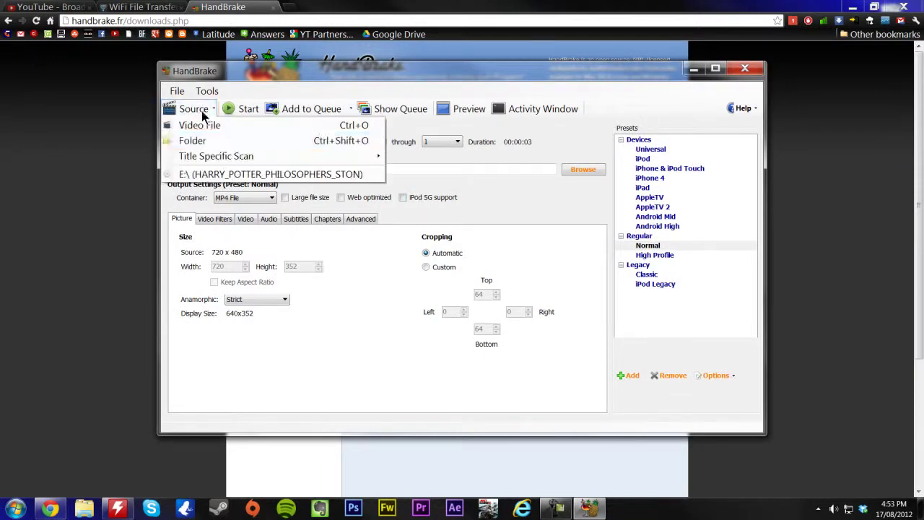
pyautogui.click(200, 125)
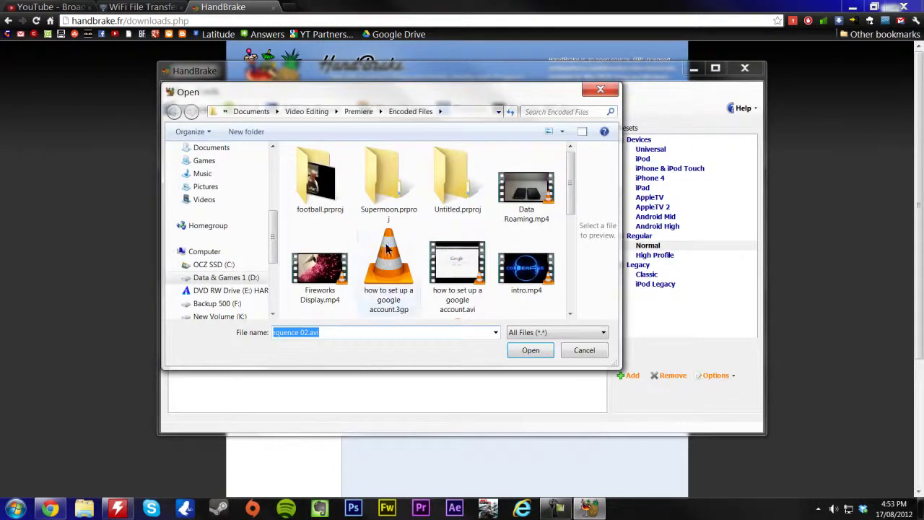
pyautogui.click(388, 248)
pyautogui.scroll(-6, 388, 248)
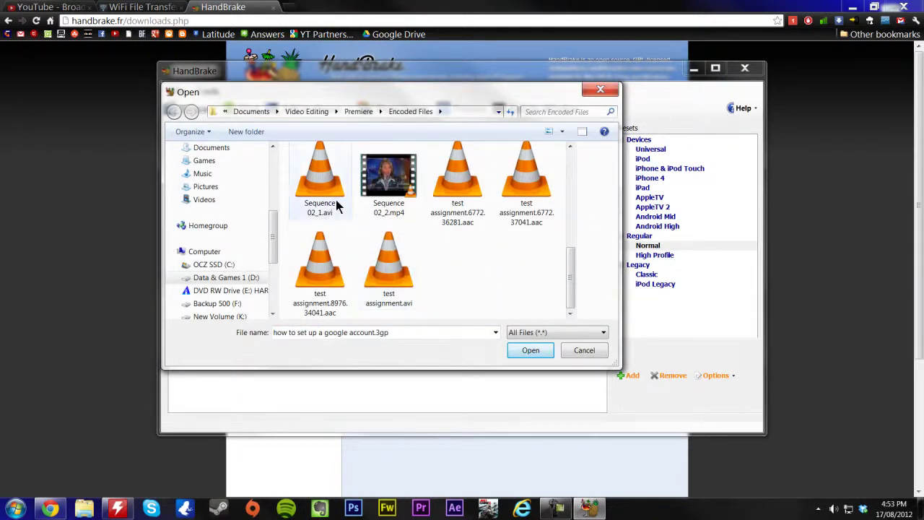
pyautogui.doubleClick(335, 202)
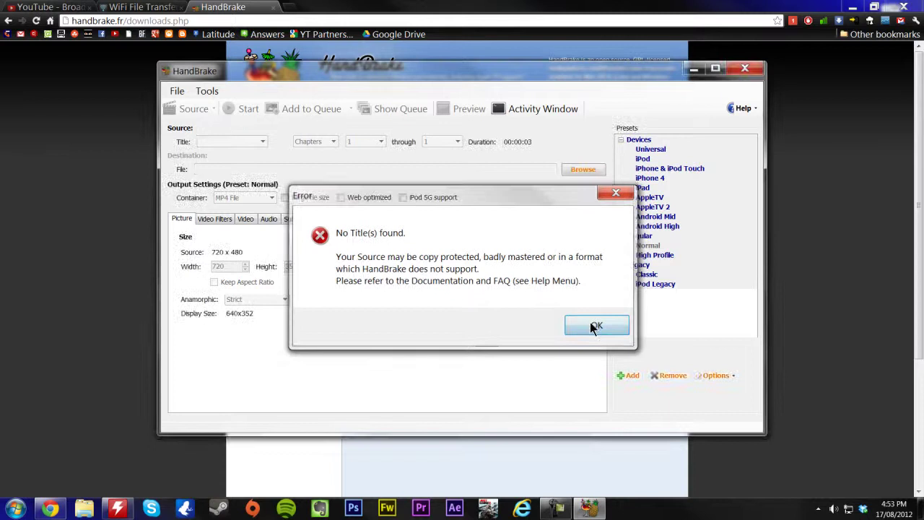
pyautogui.click(595, 326)
# Step: Load Fireworks Display.mp4 as the source and dismiss the default path warning
pyautogui.click(191, 108)
pyautogui.click(200, 125)
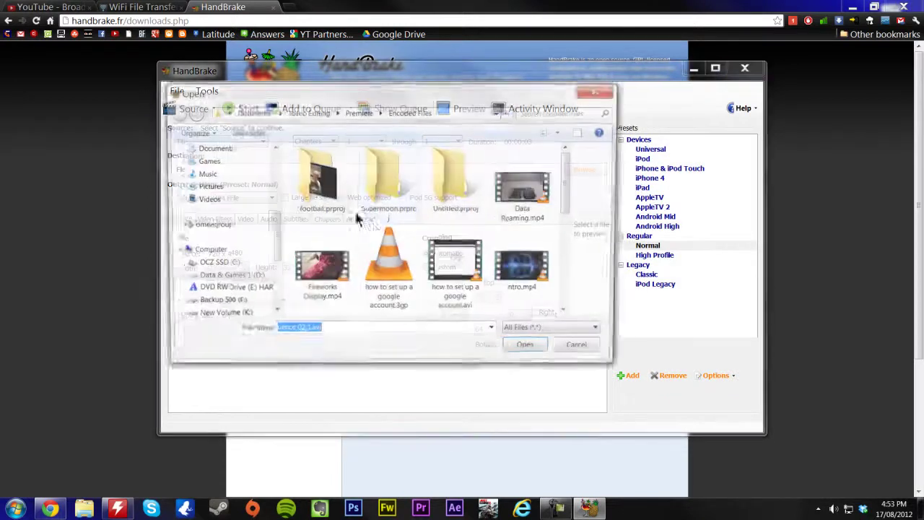
pyautogui.doubleClick(323, 266)
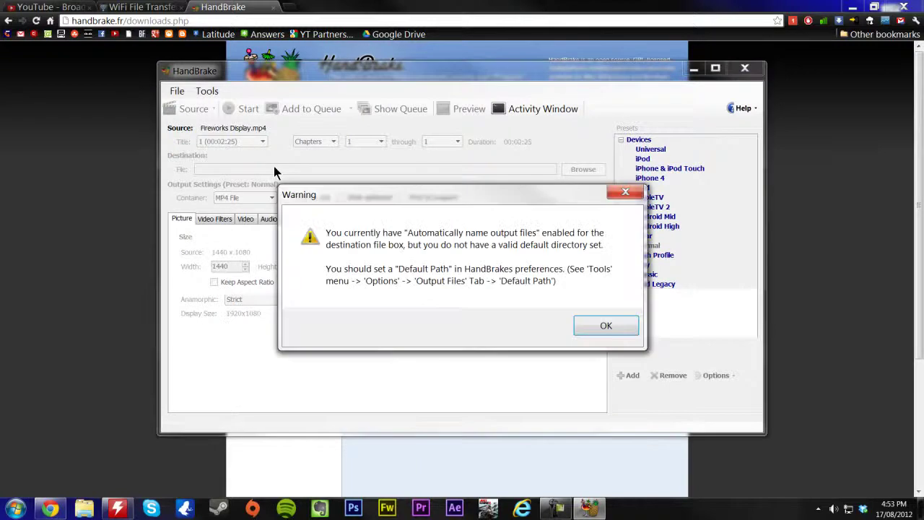
pyautogui.click(593, 326)
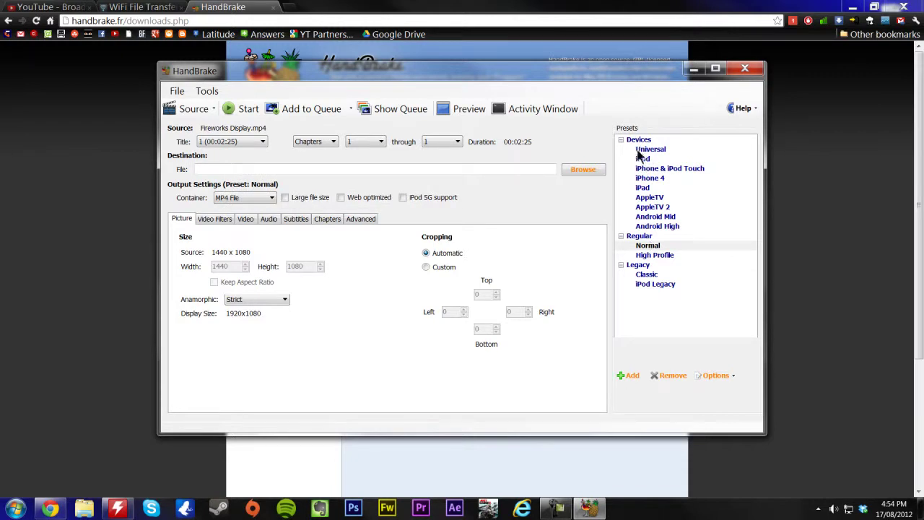
# Step: Apply the iPhone 4 preset and set the output to F:\Fire works display converted.m4v
pyautogui.click(624, 178)
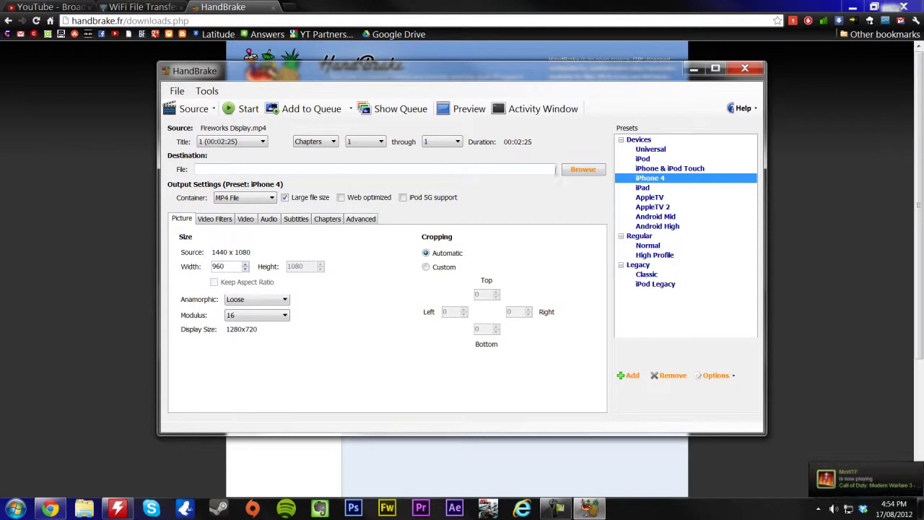
pyautogui.click(585, 173)
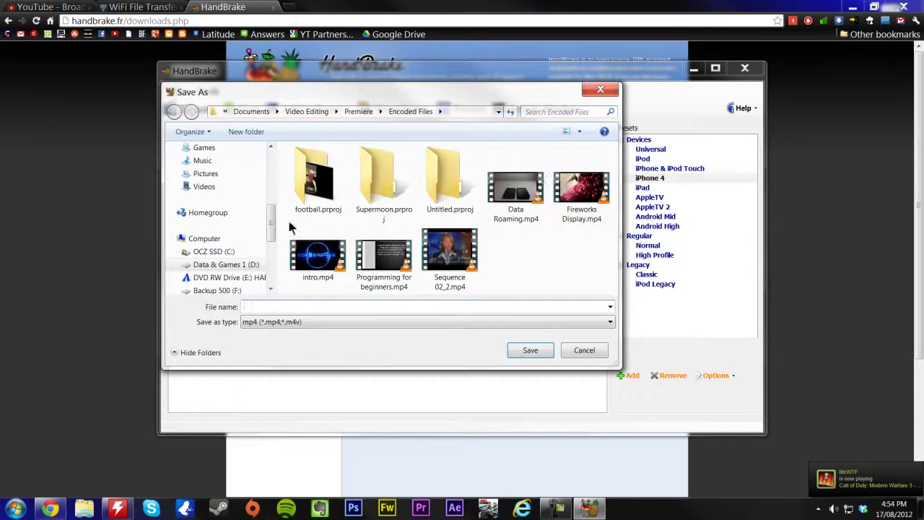
pyautogui.moveTo(269, 221); pyautogui.dragTo(268, 252)
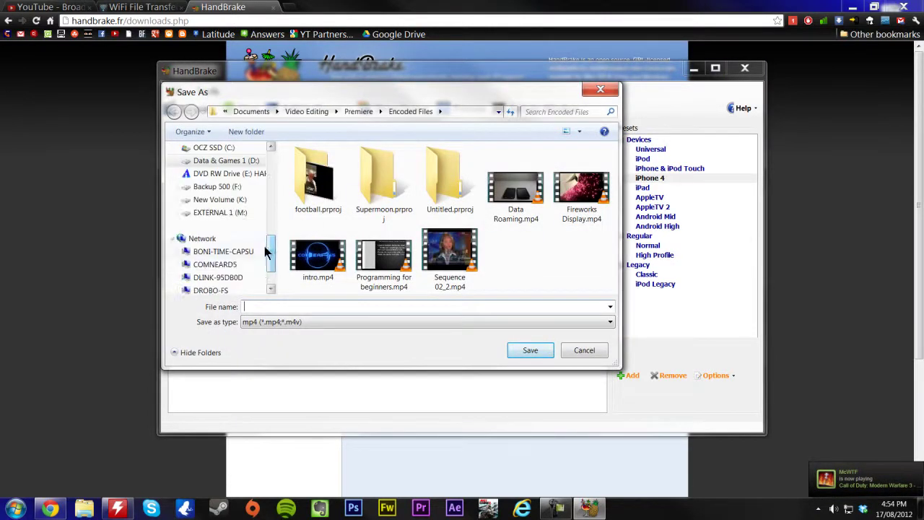
pyautogui.click(231, 187)
pyautogui.click(302, 306)
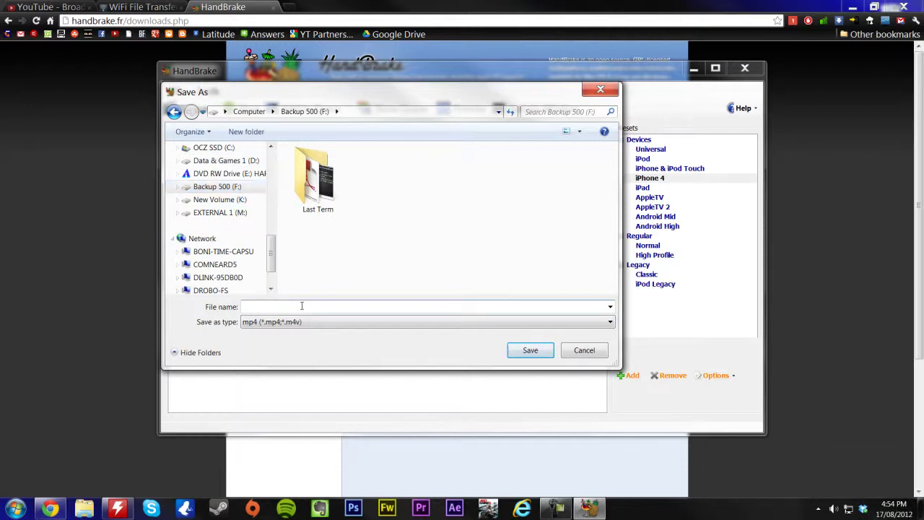
pyautogui.write('Fire works display converted')
pyautogui.press('Return')
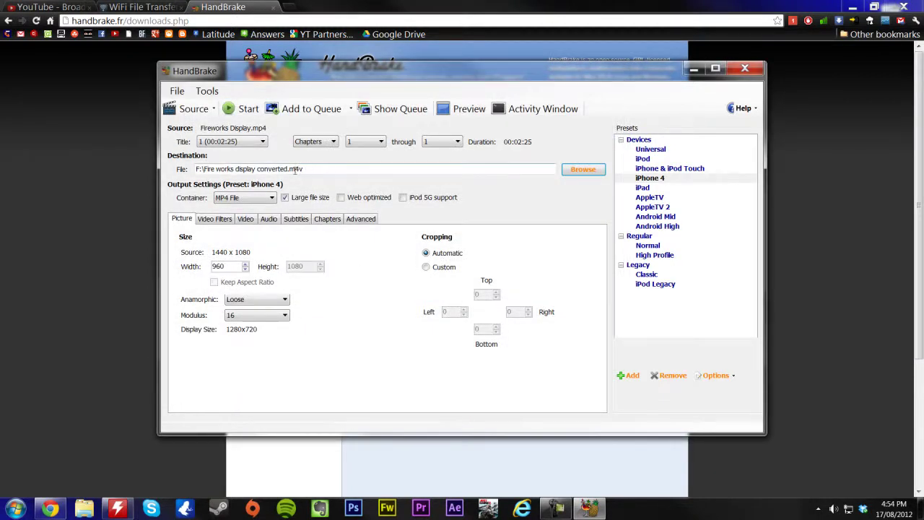
# Step: Compare the Normal and iPad presets, then settle back on iPhone 4
pyautogui.click(647, 247)
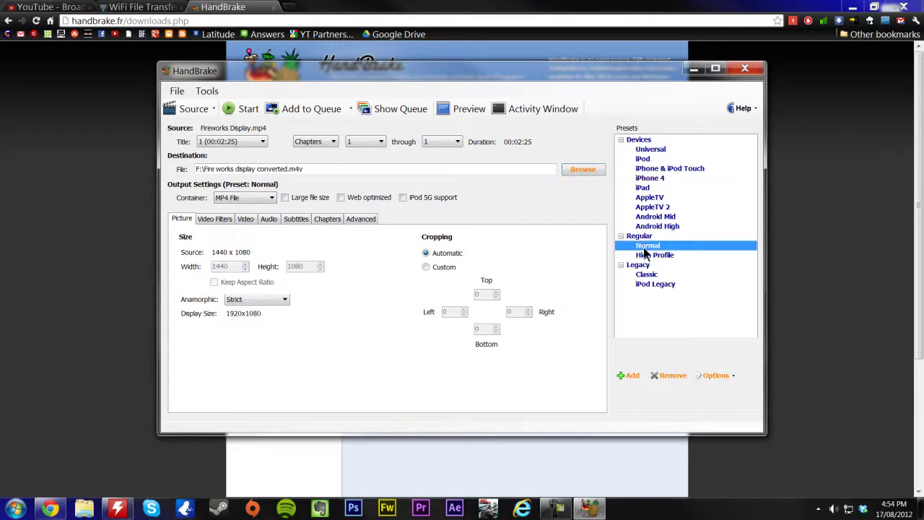
pyautogui.click(672, 178)
pyautogui.click(671, 187)
pyautogui.click(676, 179)
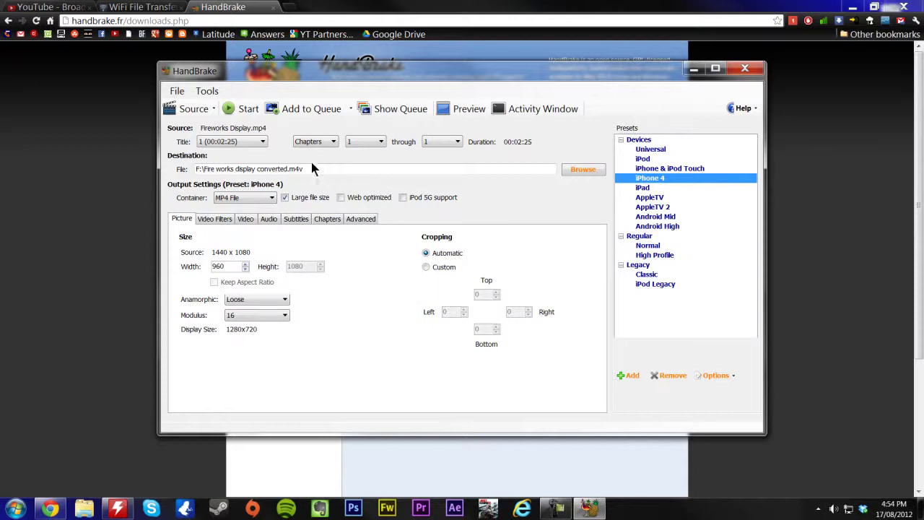
# Step: Encode Fireworks Display with the iPhone 4 preset and check the encoding progress window
pyautogui.click(243, 108)
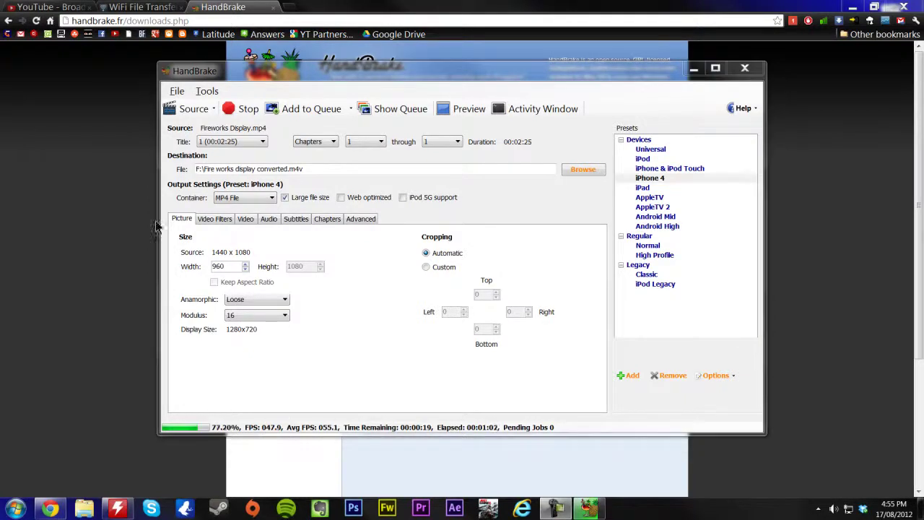
pyautogui.click(478, 79)
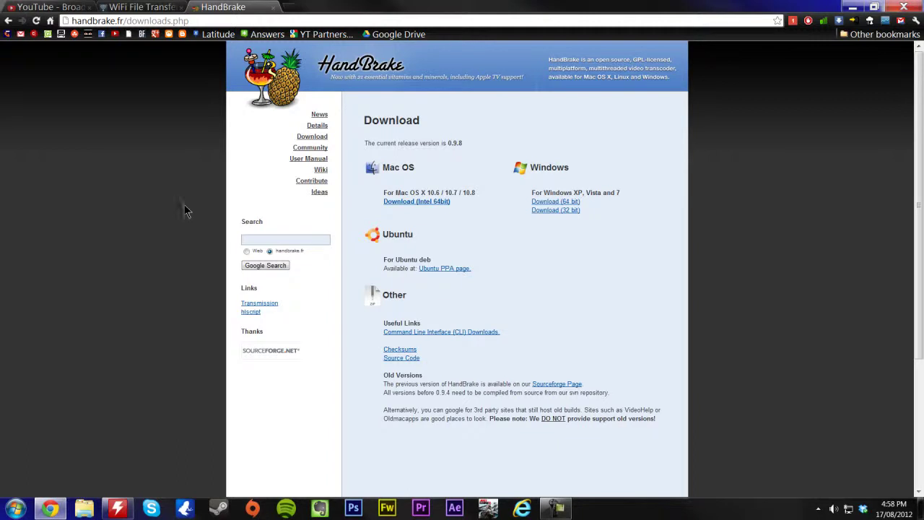
# Step: Open Windows Explorer and browse to the Backup 500 (F:) drive
pyautogui.press('super')
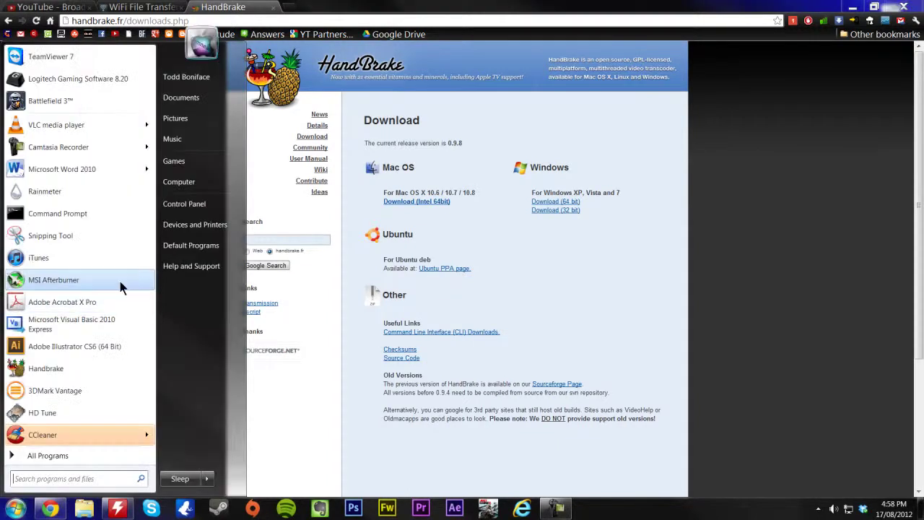
pyautogui.click(456, 253)
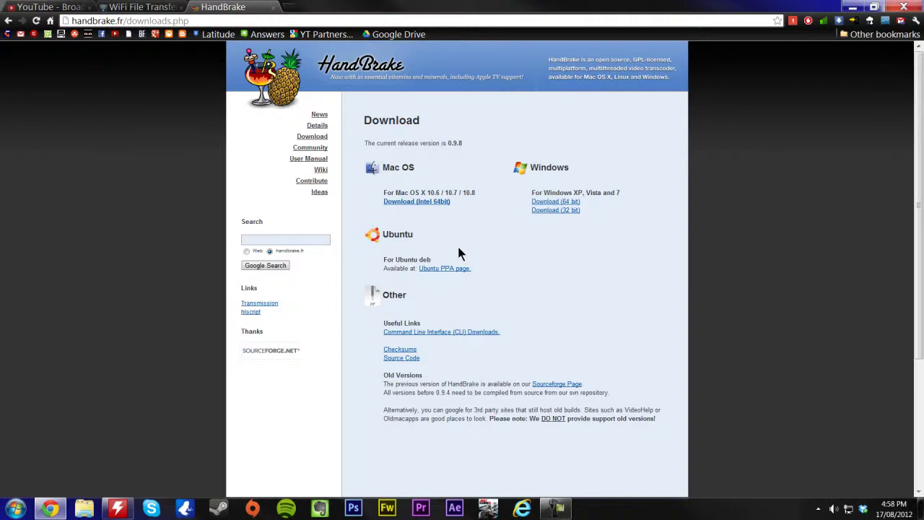
pyautogui.click(83, 509)
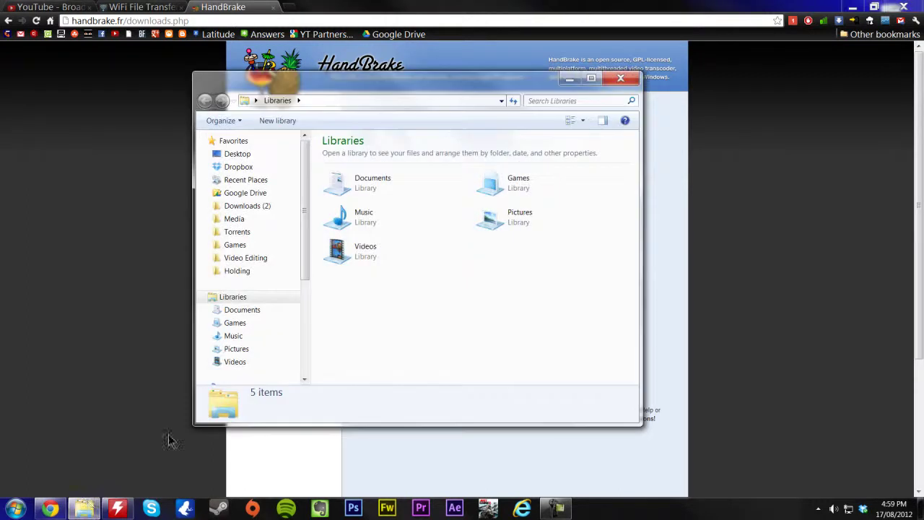
pyautogui.moveTo(307, 260); pyautogui.dragTo(312, 342)
pyautogui.scroll(1, 313, 347)
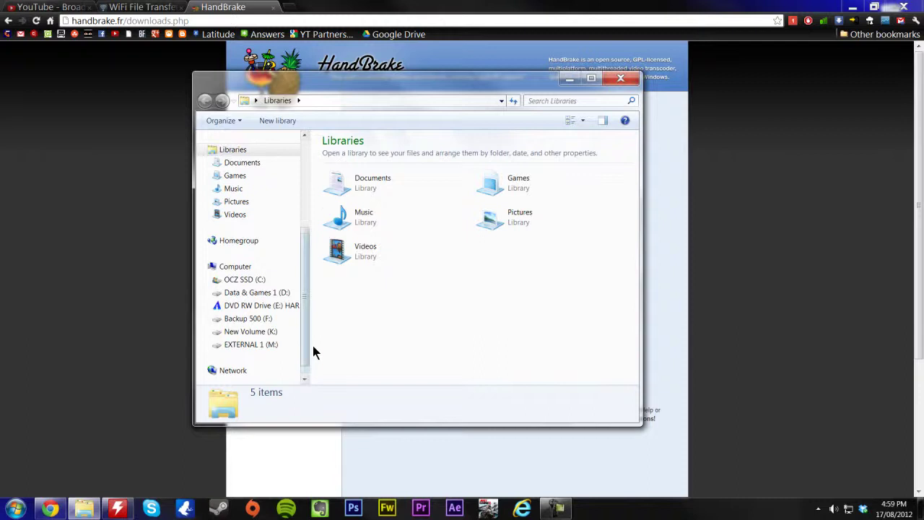
pyautogui.scroll(4, 276, 321)
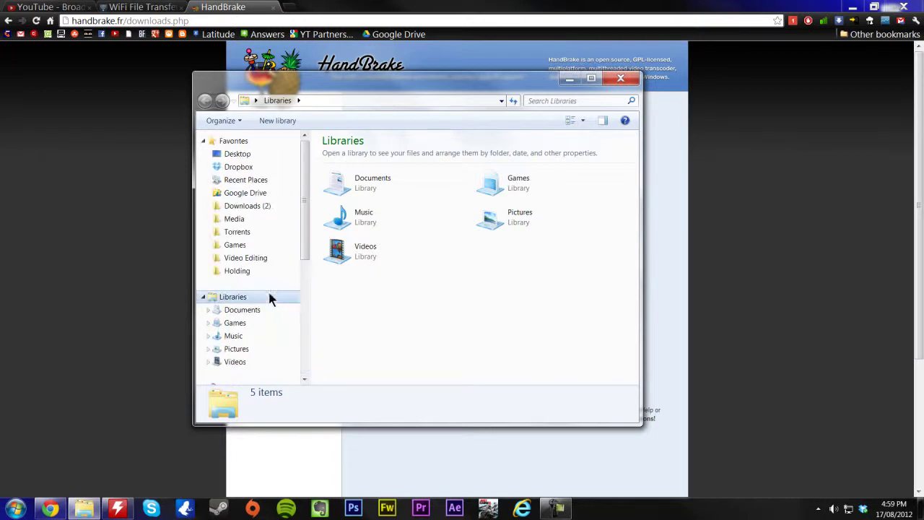
pyautogui.moveTo(305, 237); pyautogui.dragTo(302, 342)
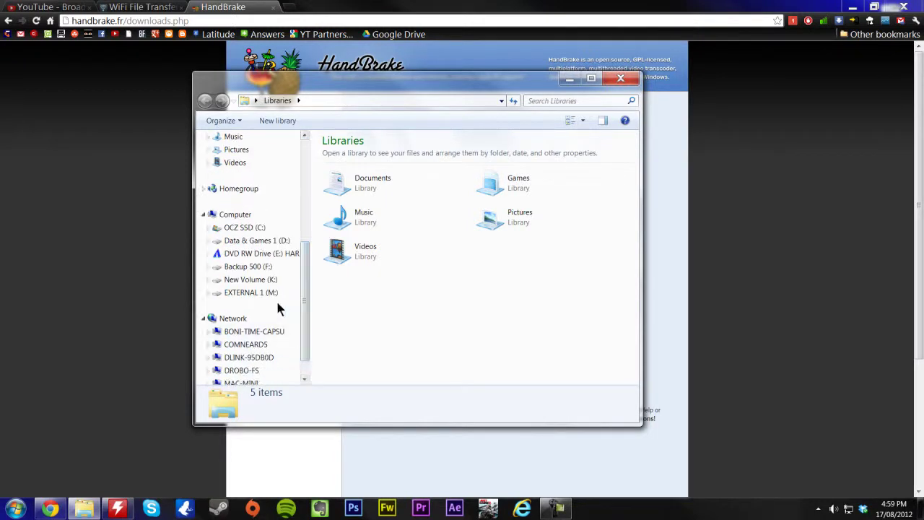
pyautogui.click(251, 267)
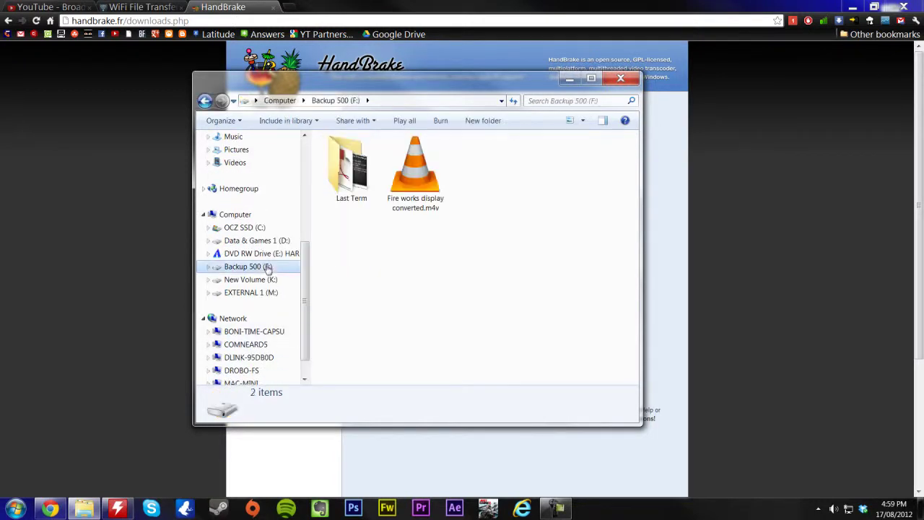
# Step: Open Fire works display converted.m4v in iTunes using the file's Open with menu
pyautogui.rightClick(424, 208)
pyautogui.click(400, 252)
pyautogui.click(405, 201)
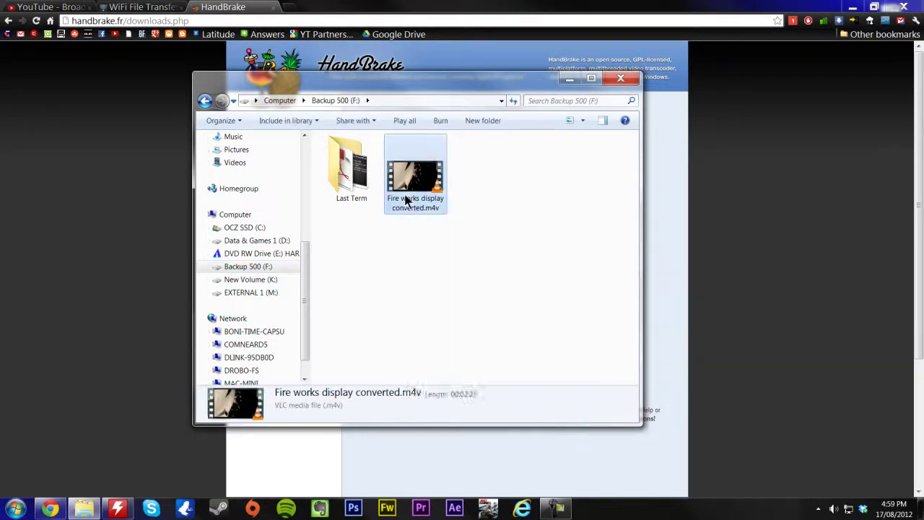
pyautogui.rightClick(405, 202)
pyautogui.moveTo(436, 255)
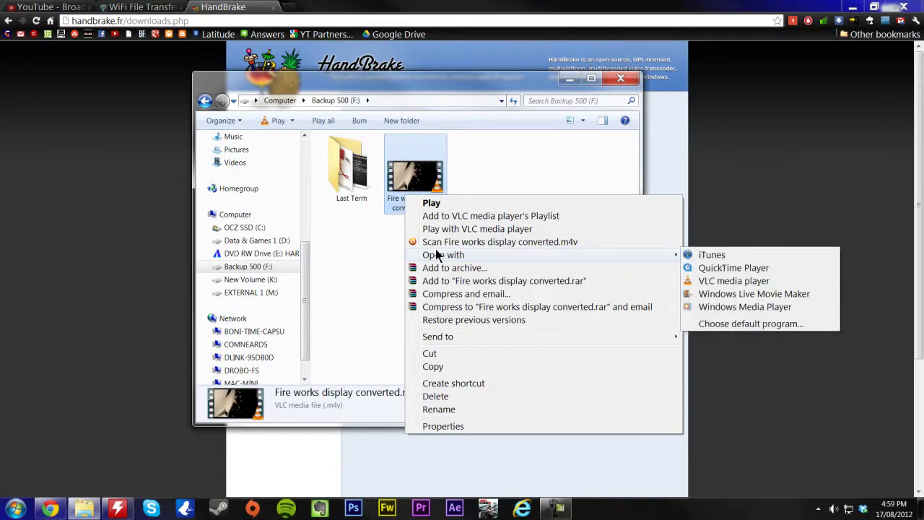
pyautogui.click(419, 203)
pyautogui.rightClick(416, 207)
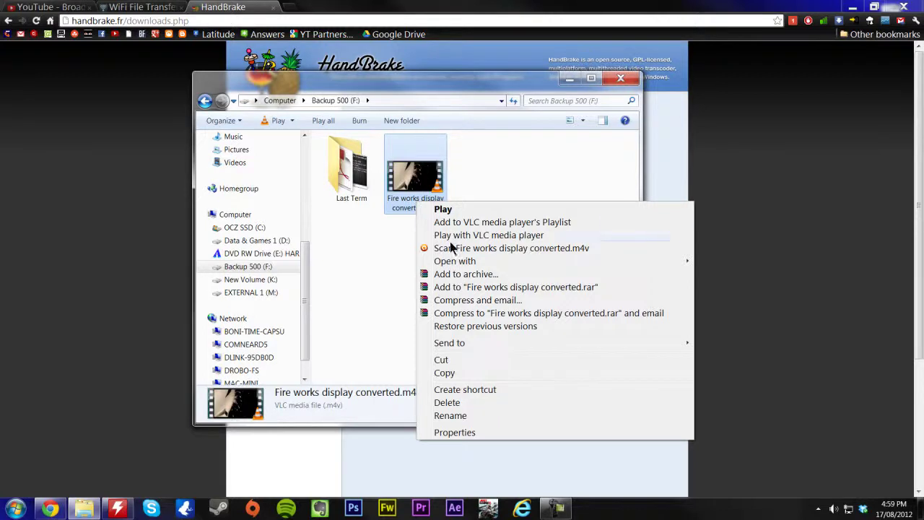
pyautogui.moveTo(468, 262)
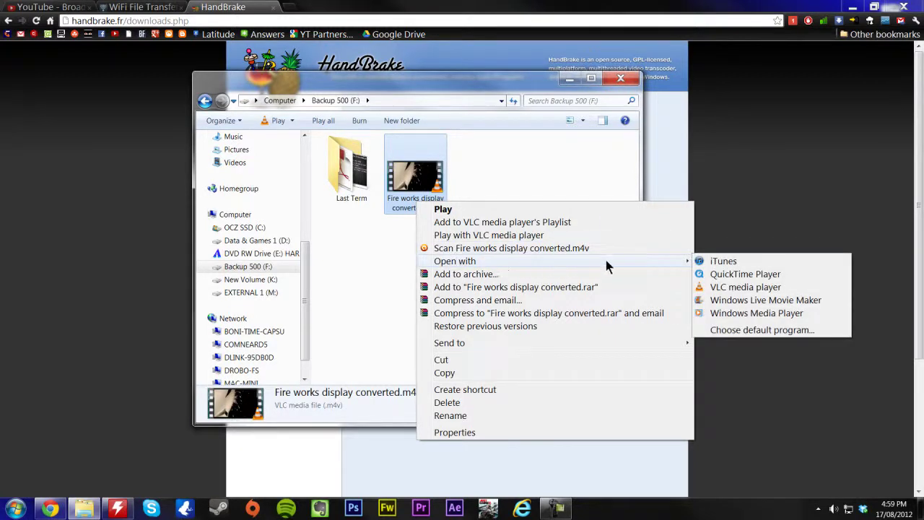
pyautogui.click(721, 261)
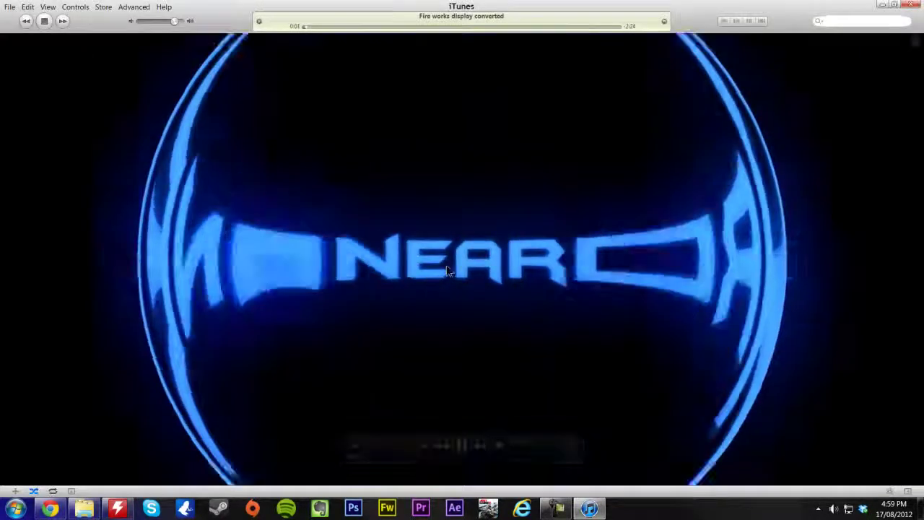
# Step: Leave the iTunes video view and stop the music track that started playing
pyautogui.press('Escape')
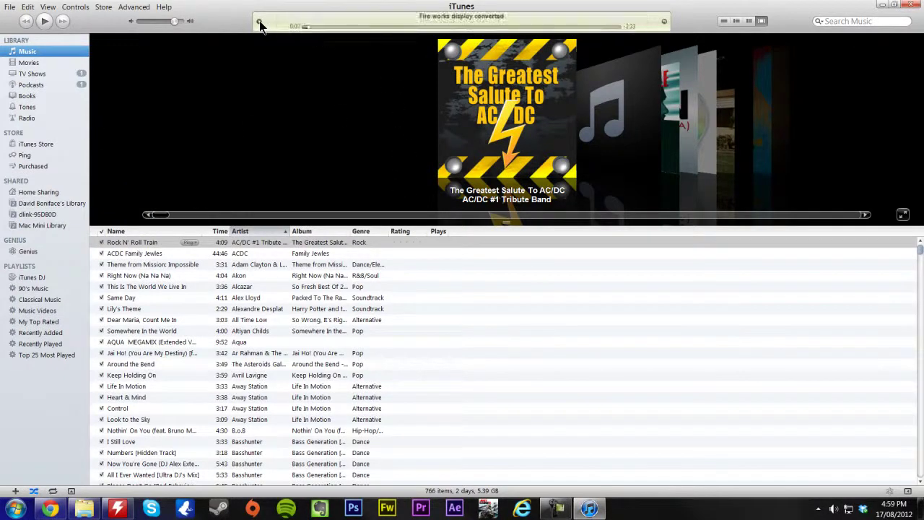
pyautogui.click(44, 22)
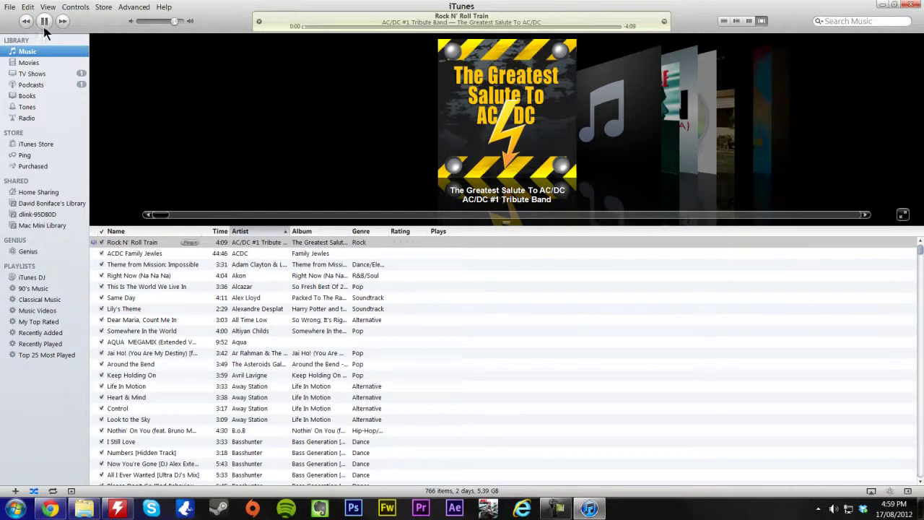
pyautogui.click(40, 21)
# Step: Play the fireworks movie from the Movies library, skipping ahead, then close iTunes
pyautogui.click(67, 63)
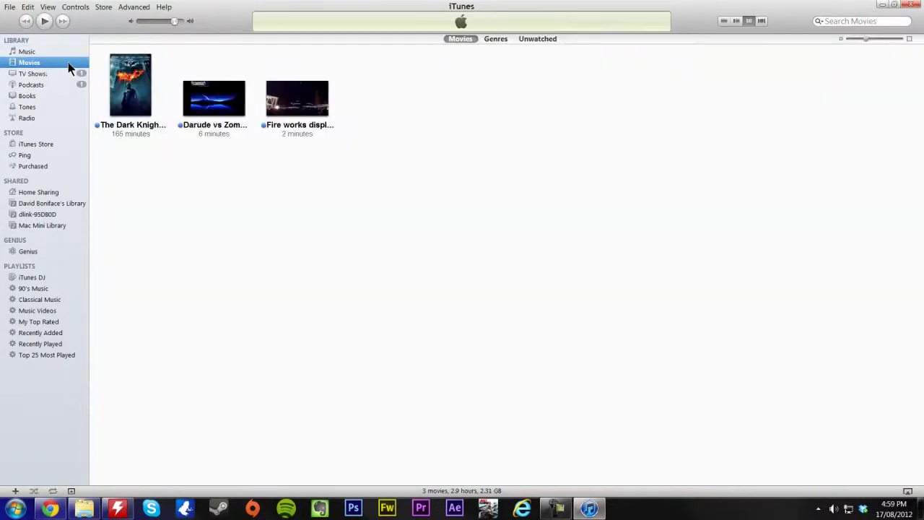
pyautogui.moveTo(304, 100)
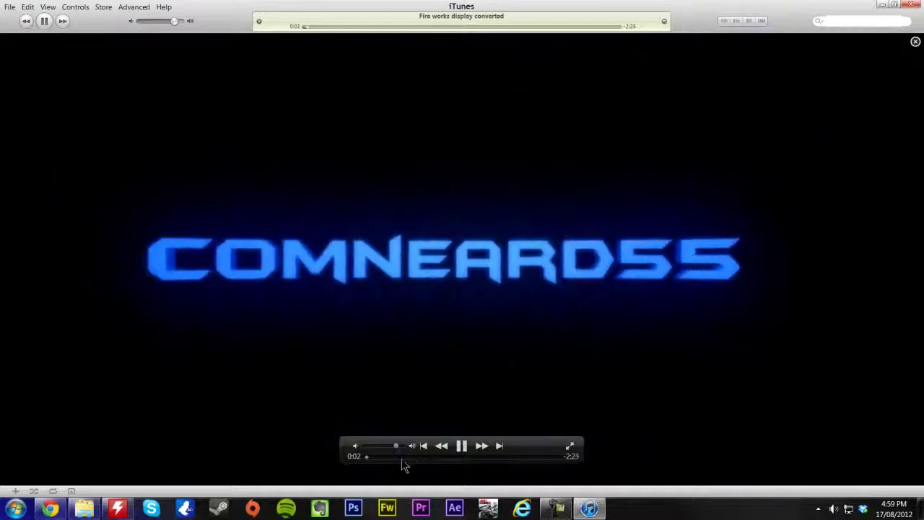
pyautogui.click(374, 457)
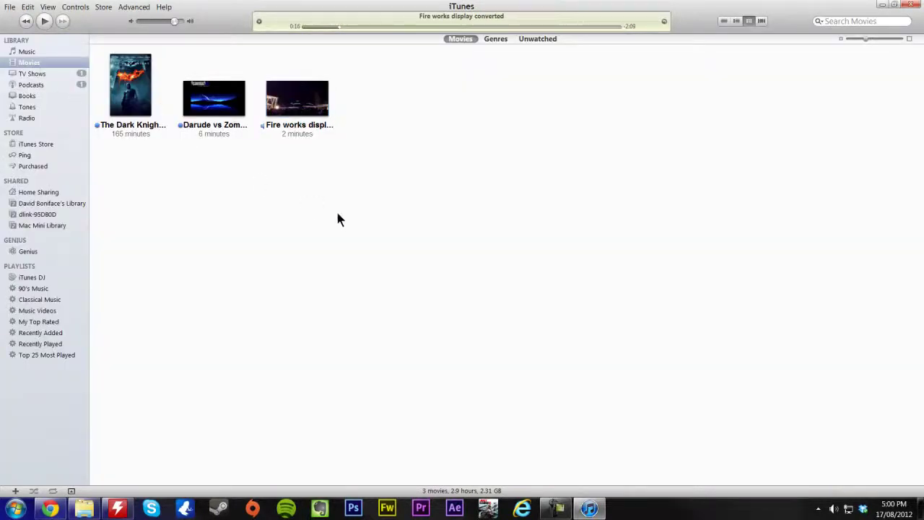
pyautogui.click(912, 4)
pyautogui.click(526, 196)
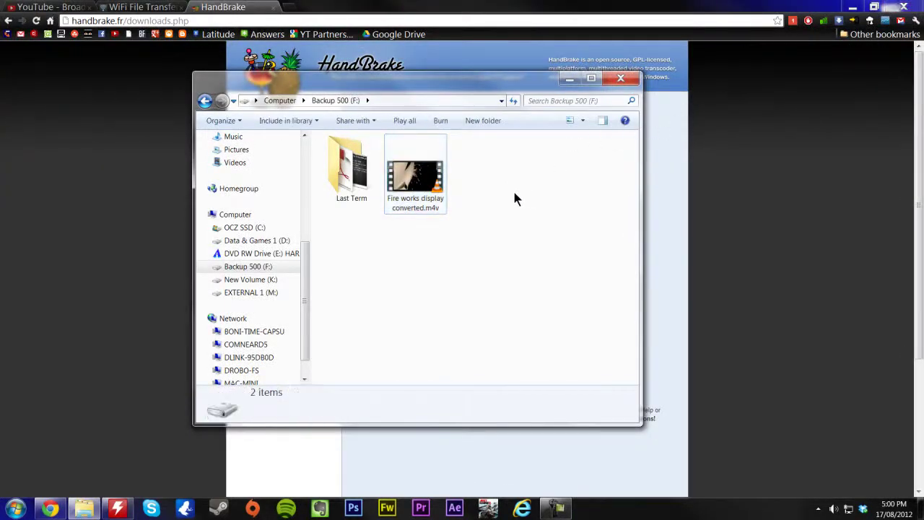